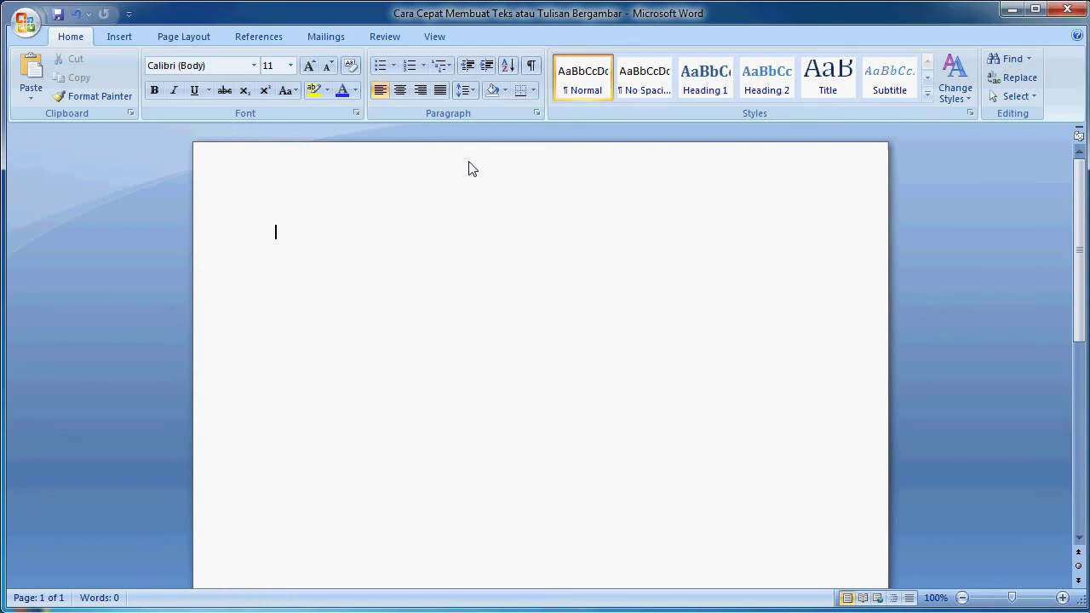
# Draw a Rectangle shape from Insert > Shapes across the upper-left of the page.
pyautogui.click(135, 36)
pyautogui.click(266, 96)
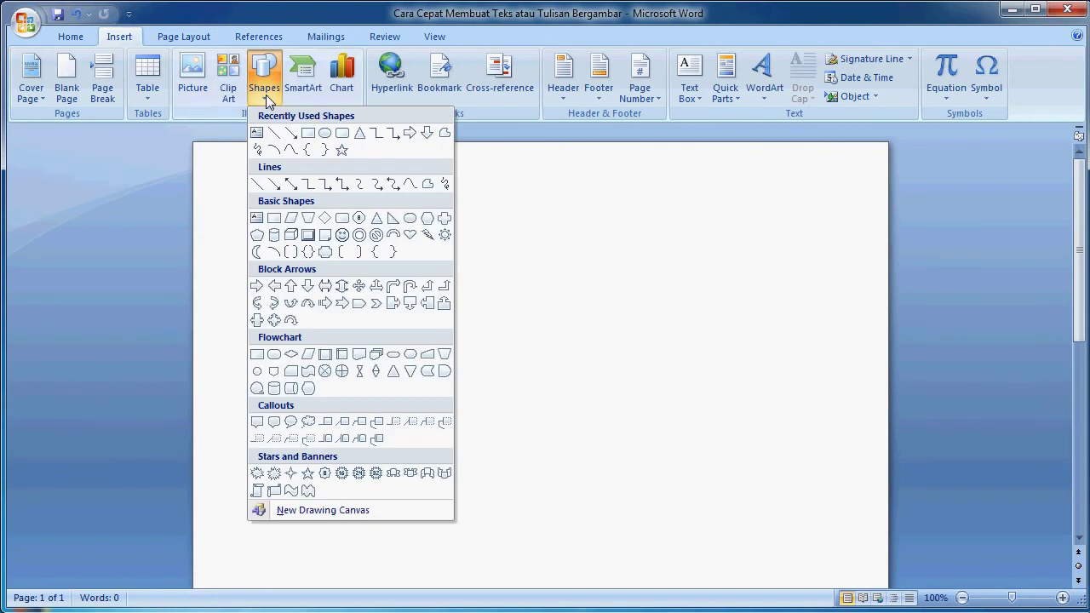
pyautogui.click(308, 134)
pyautogui.moveTo(218, 174); pyautogui.dragTo(510, 319)
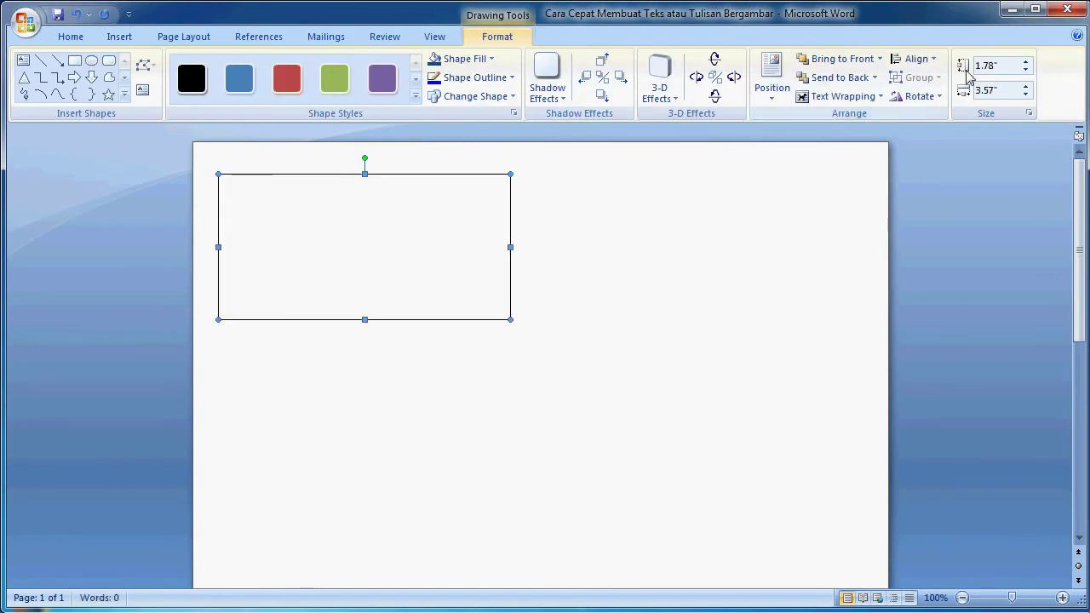
pyautogui.click(996, 69)
# Size the rectangle to 4.16" high by 8.4" wide and move it to the page's top-left.
pyautogui.write('4.16')
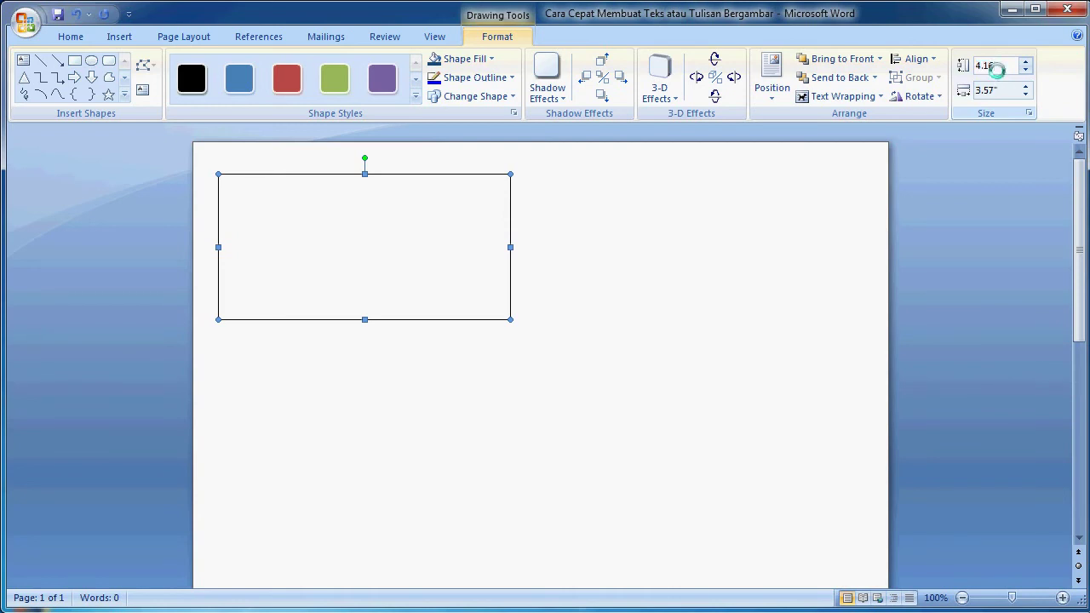
pyautogui.click(1001, 92)
pyautogui.write('8.4')
pyautogui.press('Return')
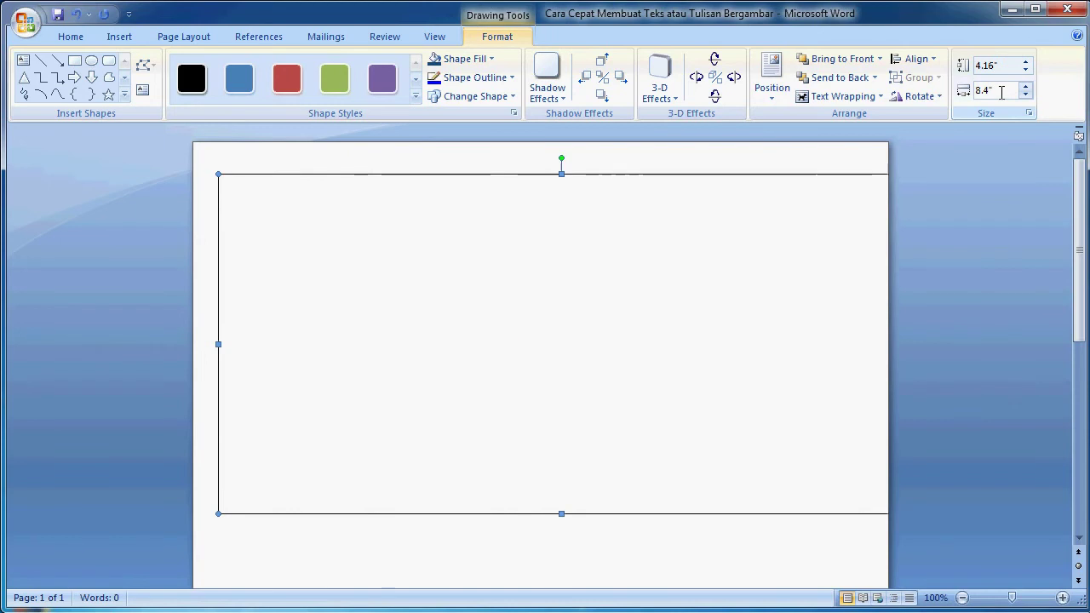
pyautogui.moveTo(622, 234)
pyautogui.mouseDown()
pyautogui.moveTo(630, 227)
pyautogui.moveTo(616, 225)
pyautogui.mouseUp()
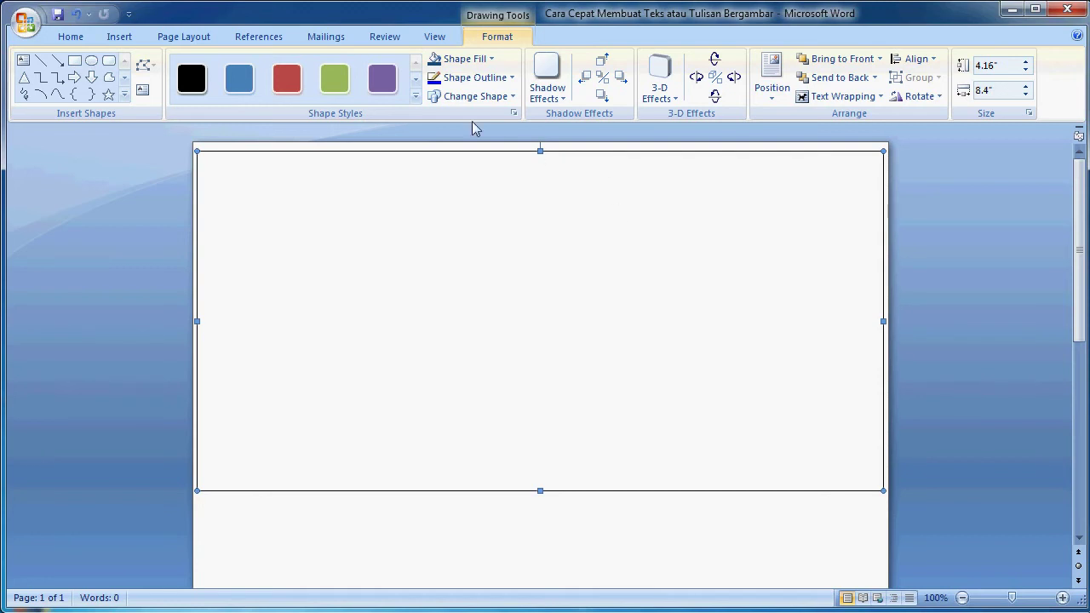
pyautogui.click(416, 97)
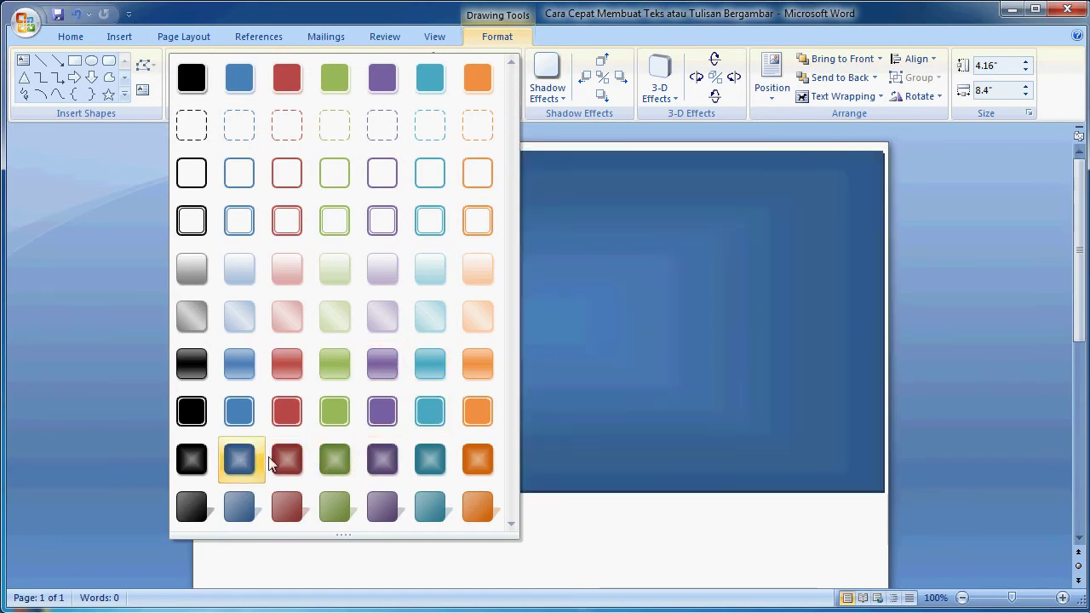
# Apply the purple Center Gradient shape style to the rectangle, then deselect it.
pyautogui.click(379, 459)
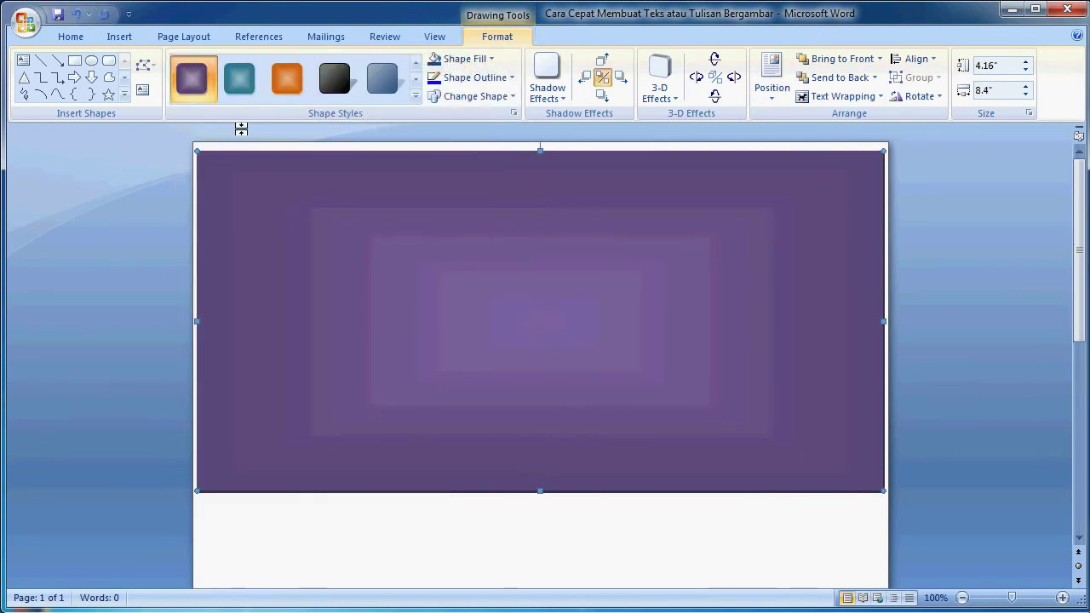
pyautogui.click(117, 197)
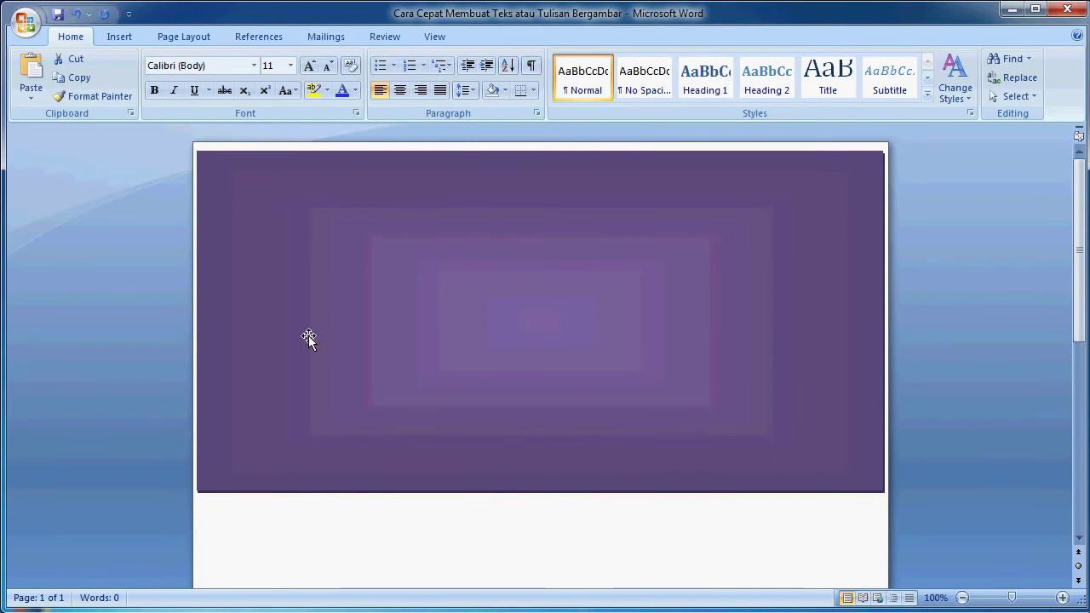
# Insert a plain style-1 WordArt on the empty line below the banner.
pyautogui.doubleClick(328, 539)
pyautogui.click(321, 529)
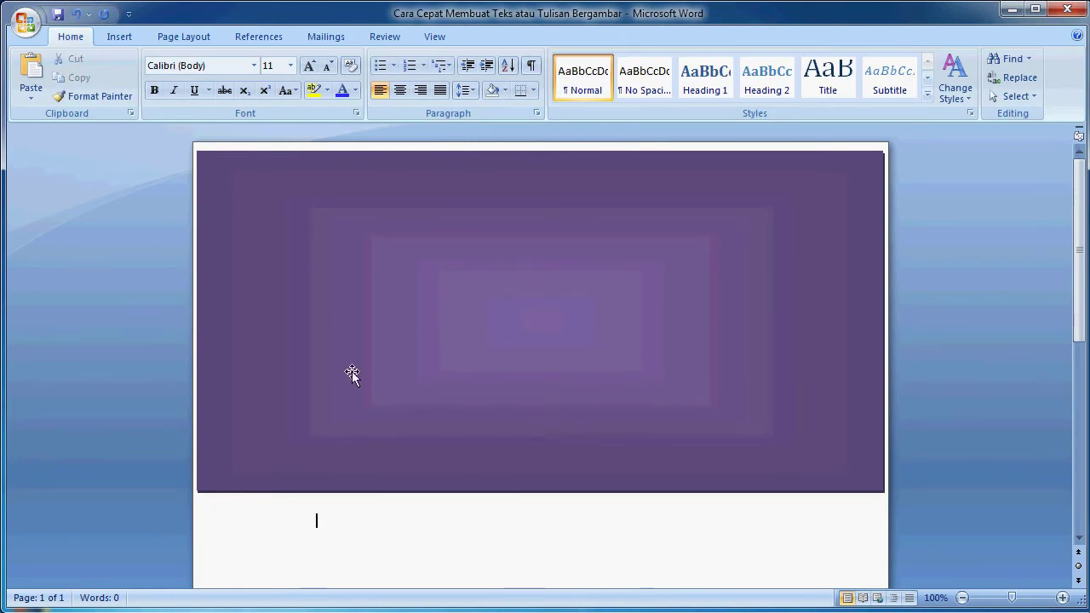
pyautogui.click(118, 35)
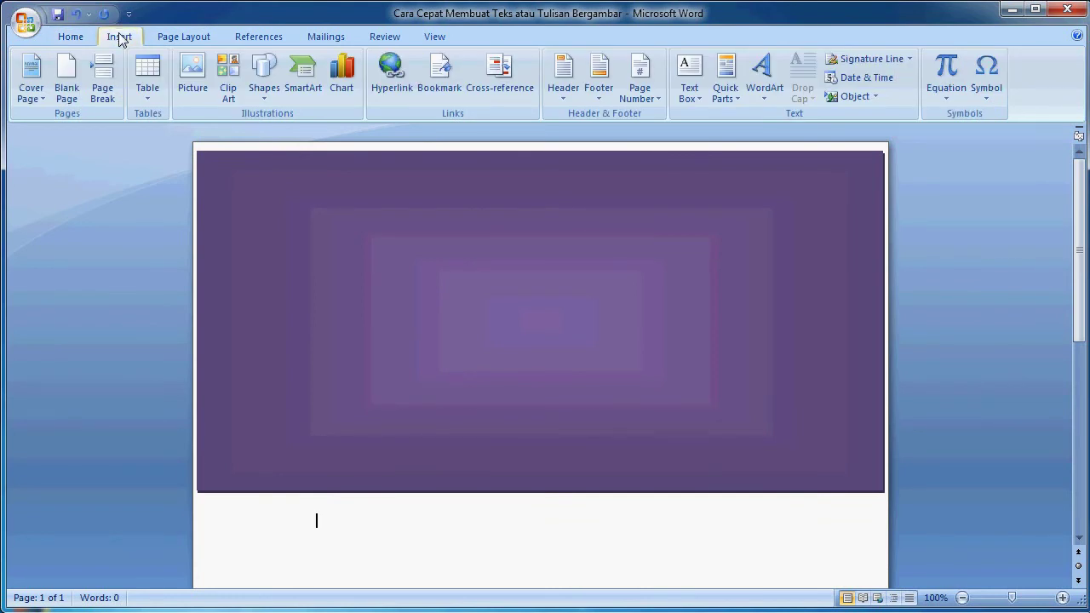
pyautogui.click(767, 96)
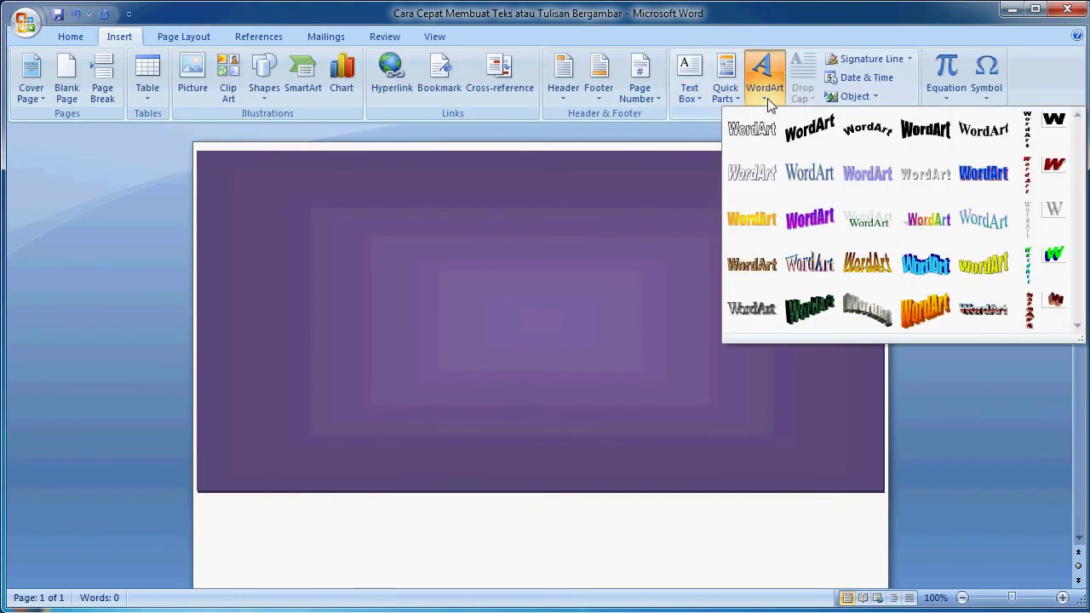
pyautogui.click(751, 129)
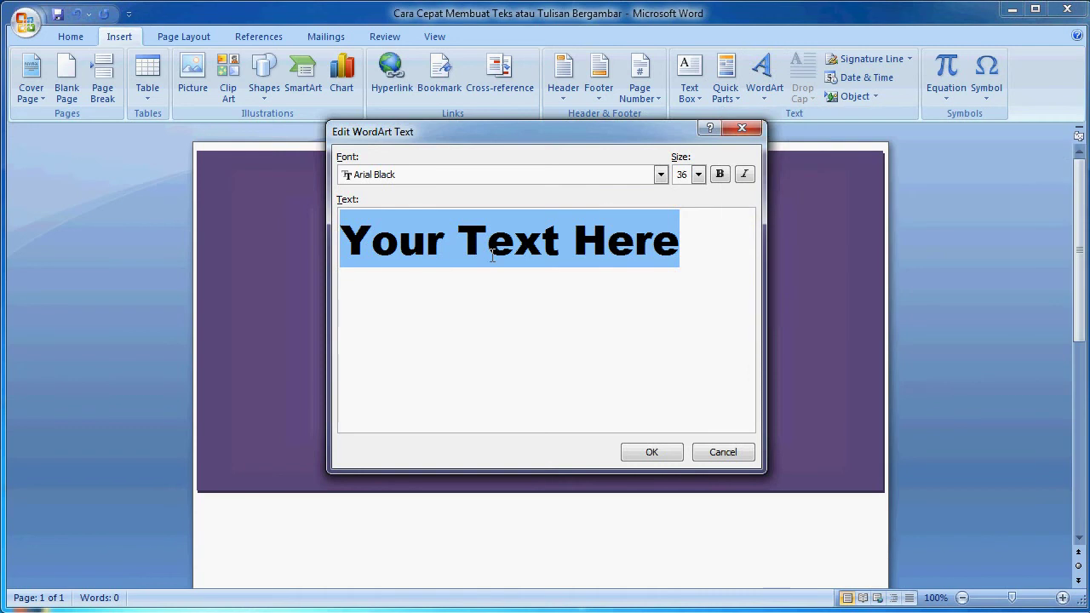
# Set the WordArt font to Impact at size 80.
pyautogui.click(661, 175)
pyautogui.scroll(-2, 623, 227)
pyautogui.scroll(-1, 623, 226)
pyautogui.scroll(-1, 624, 227)
pyautogui.scroll(-1, 623, 227)
pyautogui.scroll(-2, 623, 227)
pyautogui.scroll(-1, 623, 227)
pyautogui.scroll(-1, 623, 227)
pyautogui.scroll(-1, 622, 227)
pyautogui.scroll(-1, 622, 227)
pyautogui.scroll(-1, 623, 227)
pyautogui.scroll(-1, 623, 226)
pyautogui.scroll(-2, 622, 226)
pyautogui.scroll(-1, 623, 226)
pyautogui.scroll(-1, 623, 227)
pyautogui.scroll(-2, 623, 227)
pyautogui.click(379, 240)
pyautogui.click(699, 175)
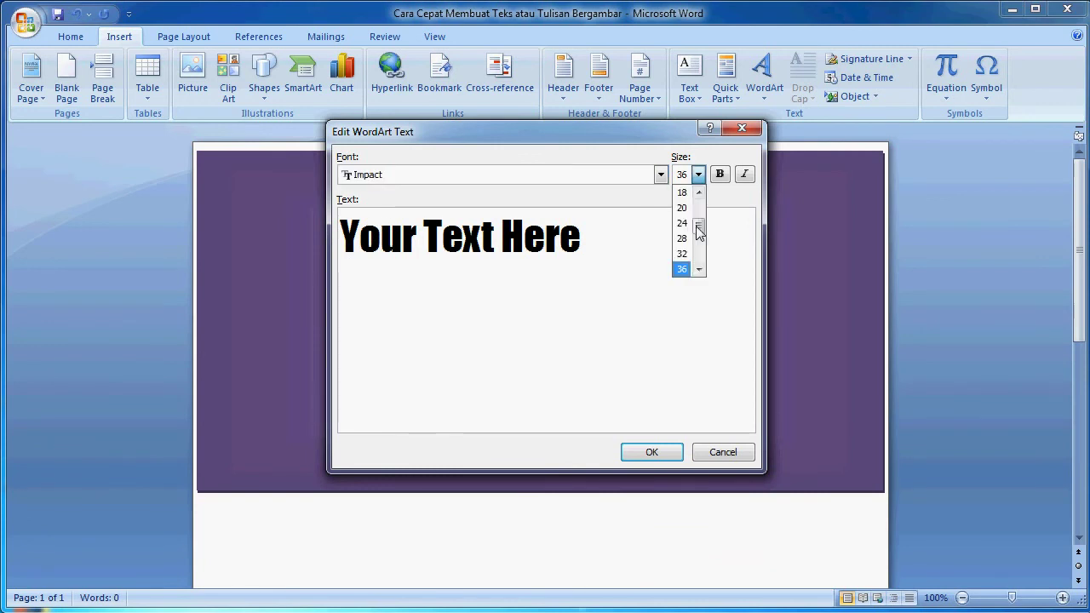
pyautogui.click(703, 261)
pyautogui.click(681, 256)
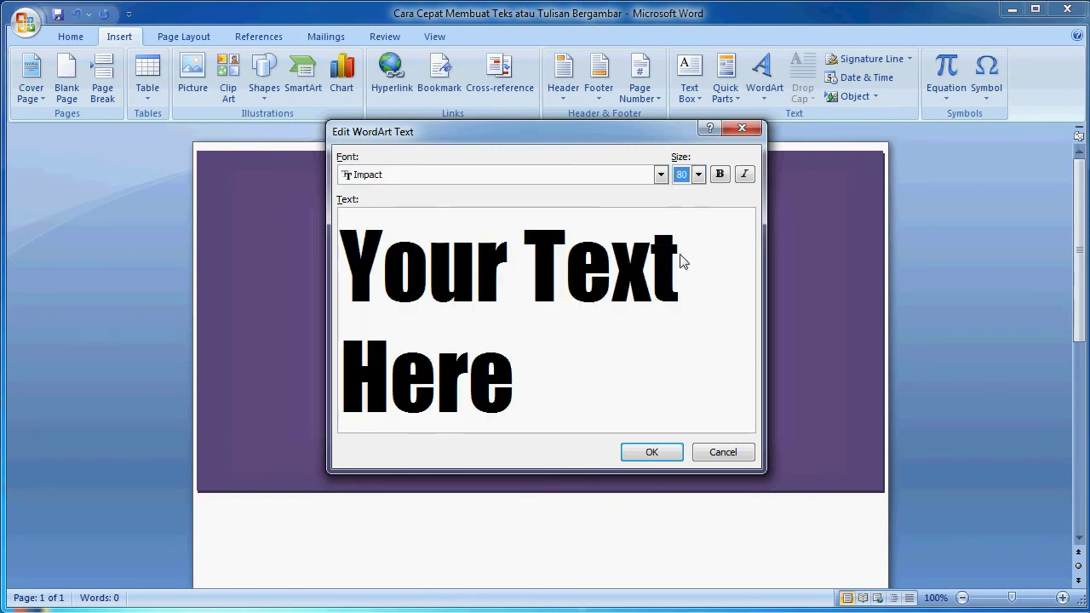
# Replace the placeholder text with WELCOME and insert the WordArt.
pyautogui.moveTo(519, 384); pyautogui.dragTo(301, 284)
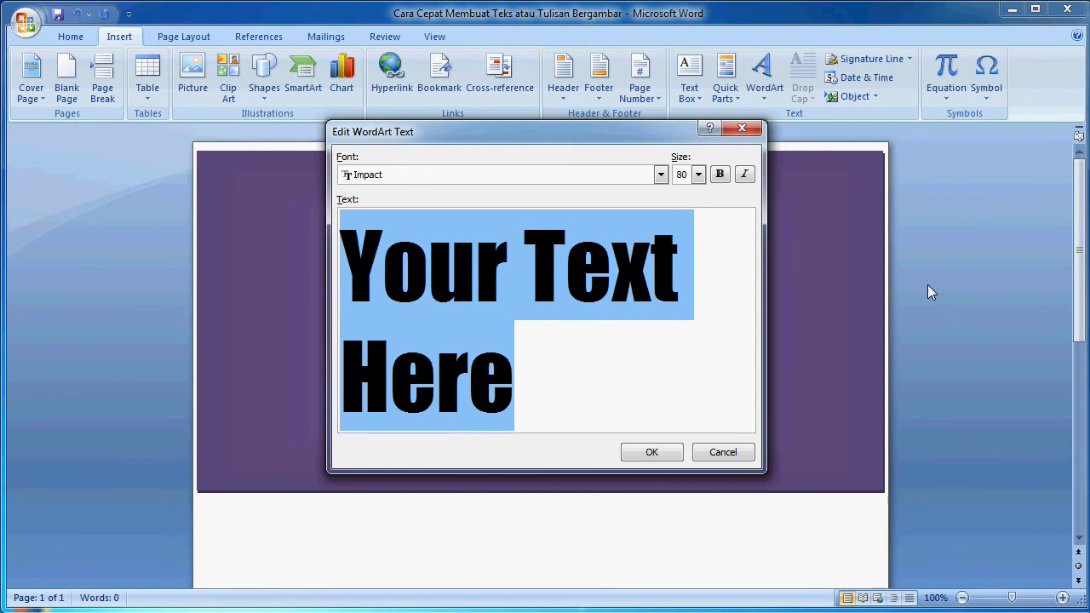
pyautogui.write('WELCOME')
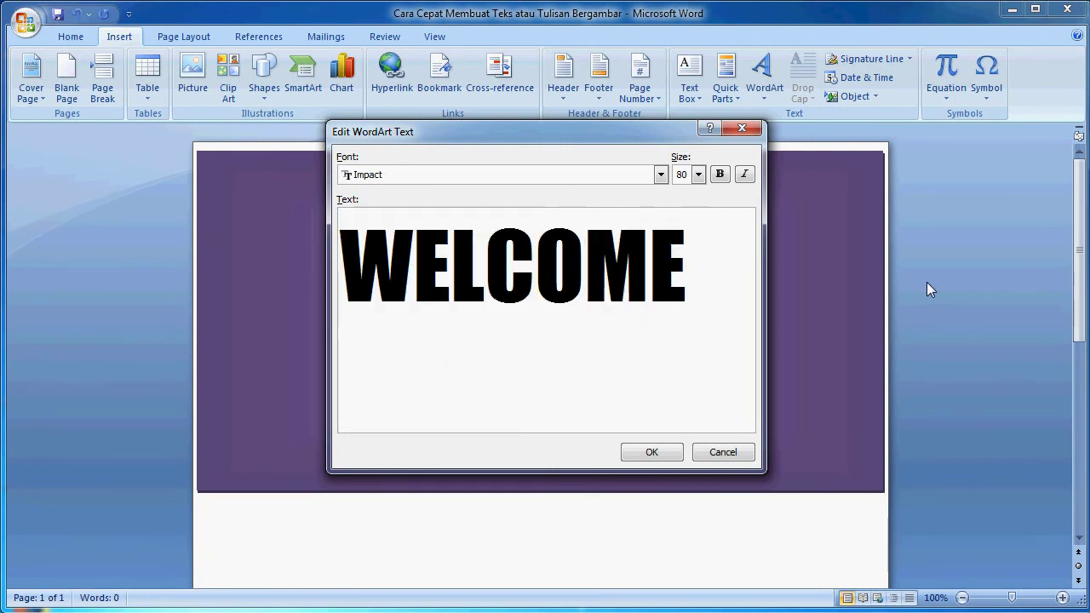
pyautogui.click(648, 451)
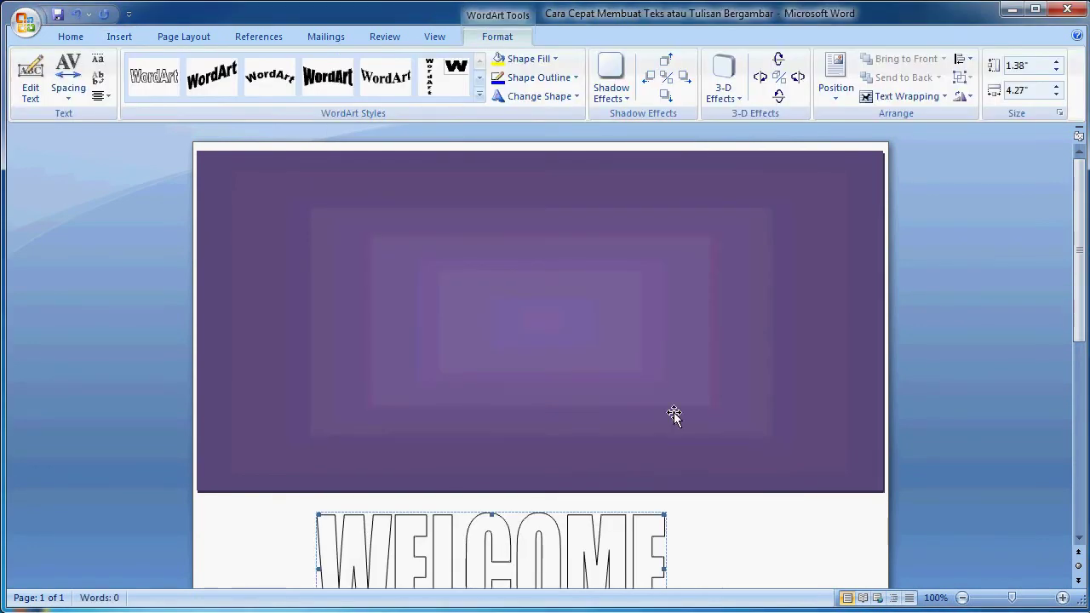
# Set WELCOME's wrapping to In Front of Text and drag it onto the banner's top-left.
pyautogui.click(914, 98)
pyautogui.click(920, 195)
pyautogui.moveTo(619, 379); pyautogui.dragTo(624, 277)
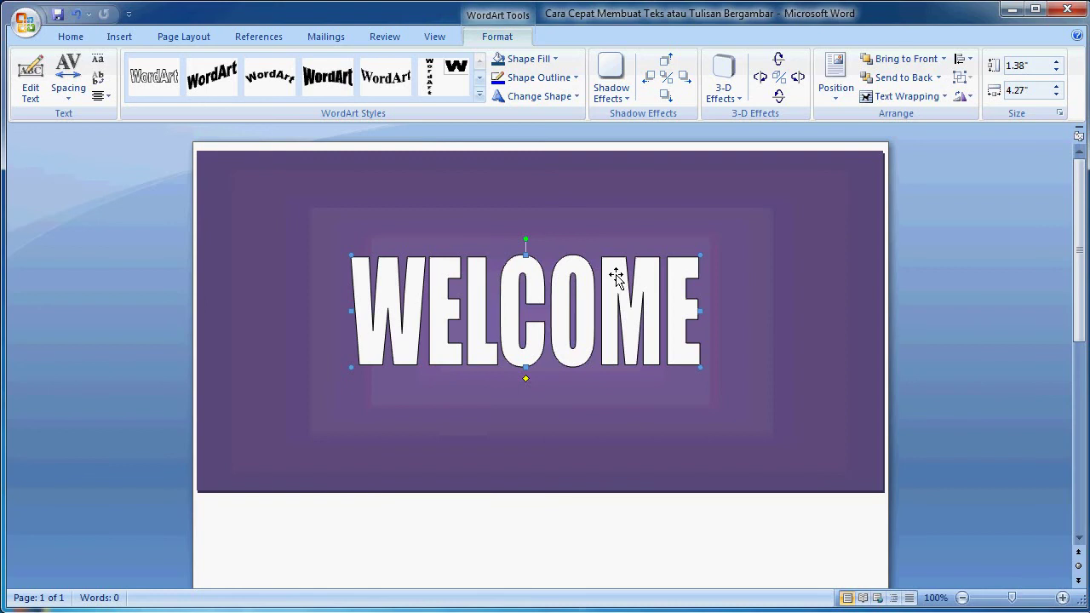
pyautogui.moveTo(499, 221); pyautogui.dragTo(479, 189)
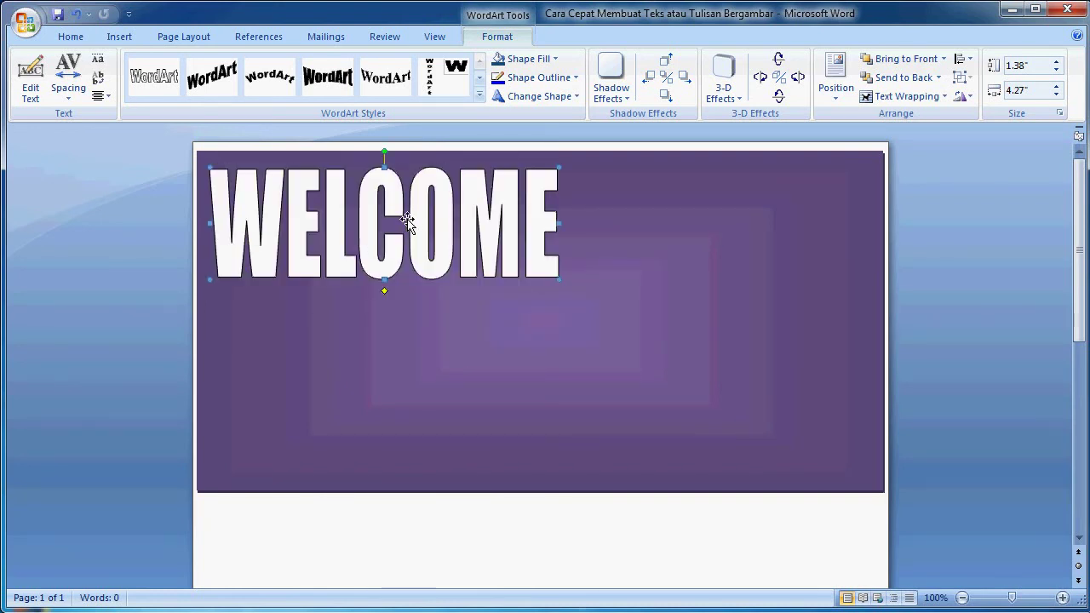
pyautogui.click(528, 59)
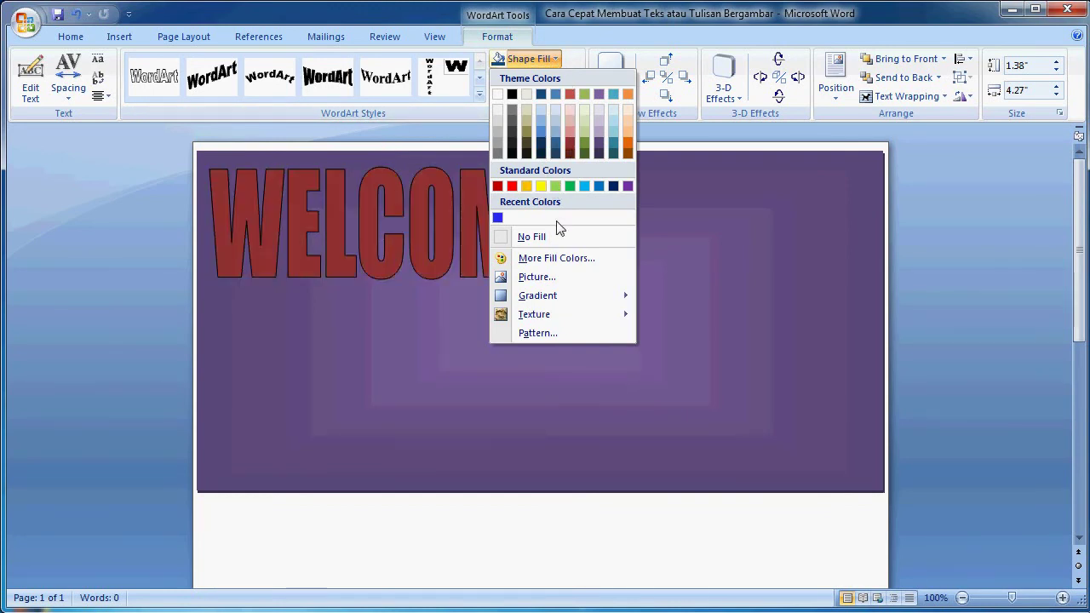
# Fill the WELCOME letters with the Desert sample picture.
pyautogui.click(547, 276)
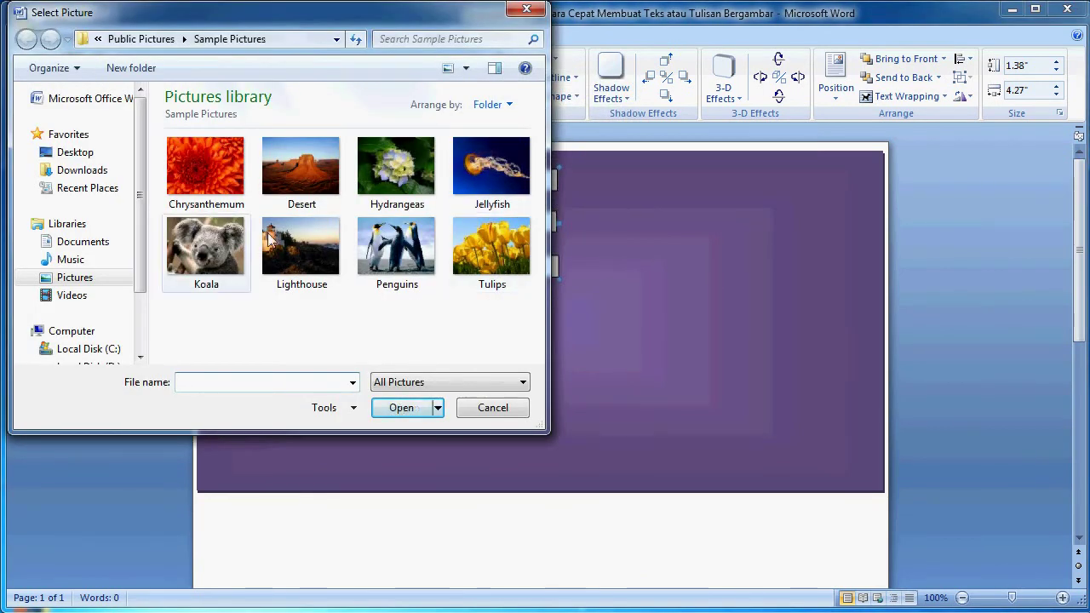
pyautogui.click(314, 170)
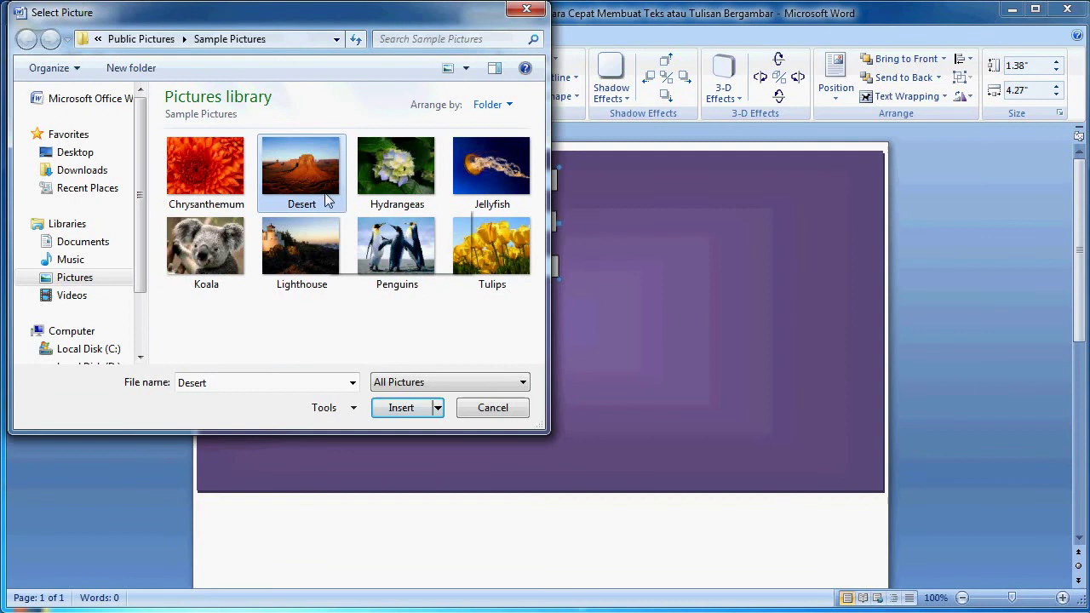
pyautogui.click(400, 408)
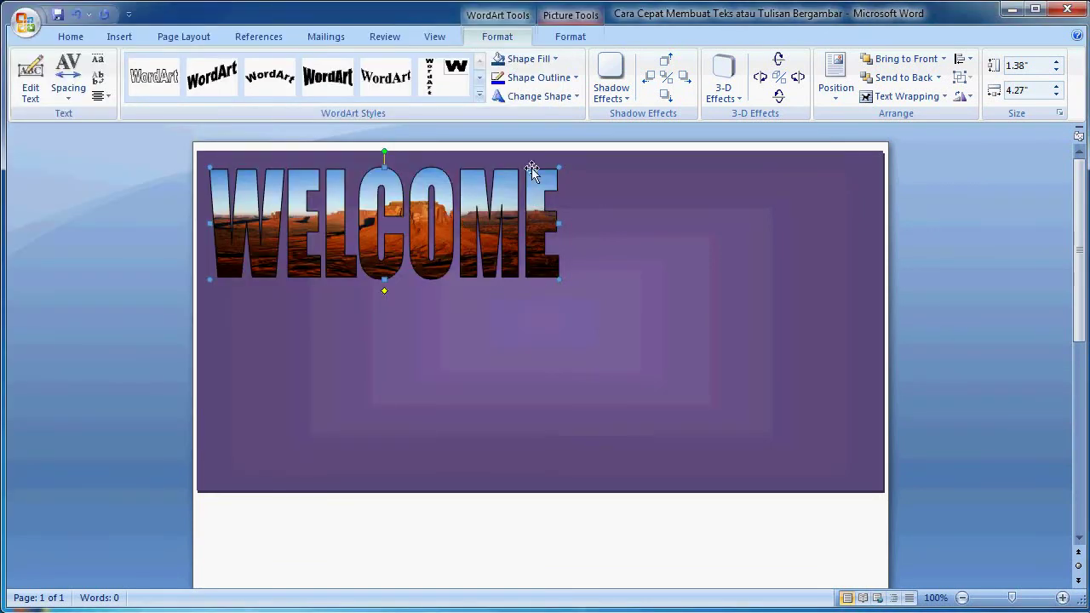
pyautogui.click(575, 97)
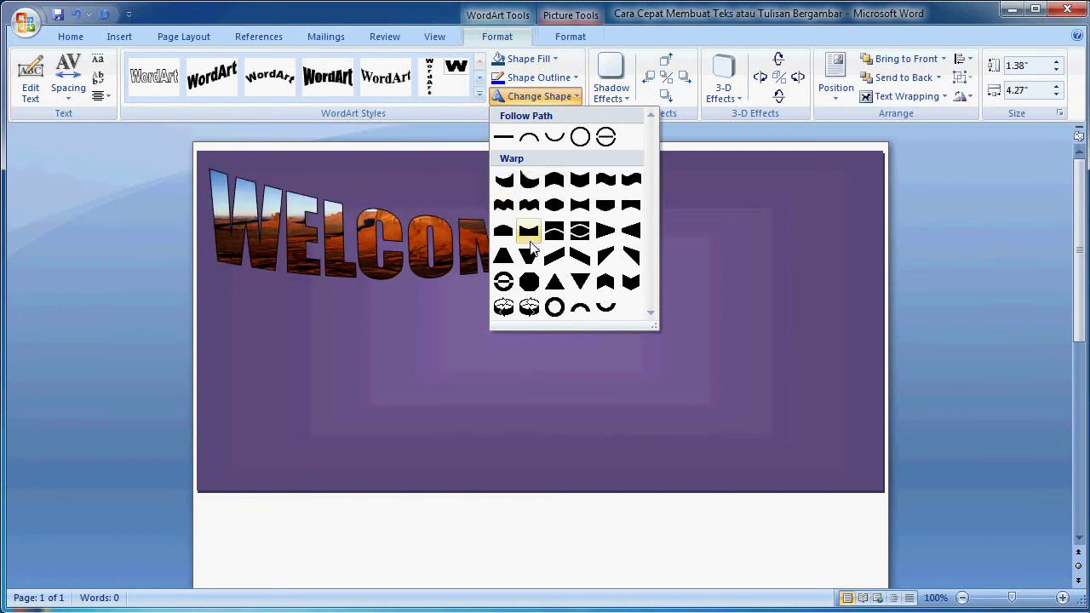
# Warp WELCOME into an arch and add a subtle additional shadow style.
pyautogui.click(555, 207)
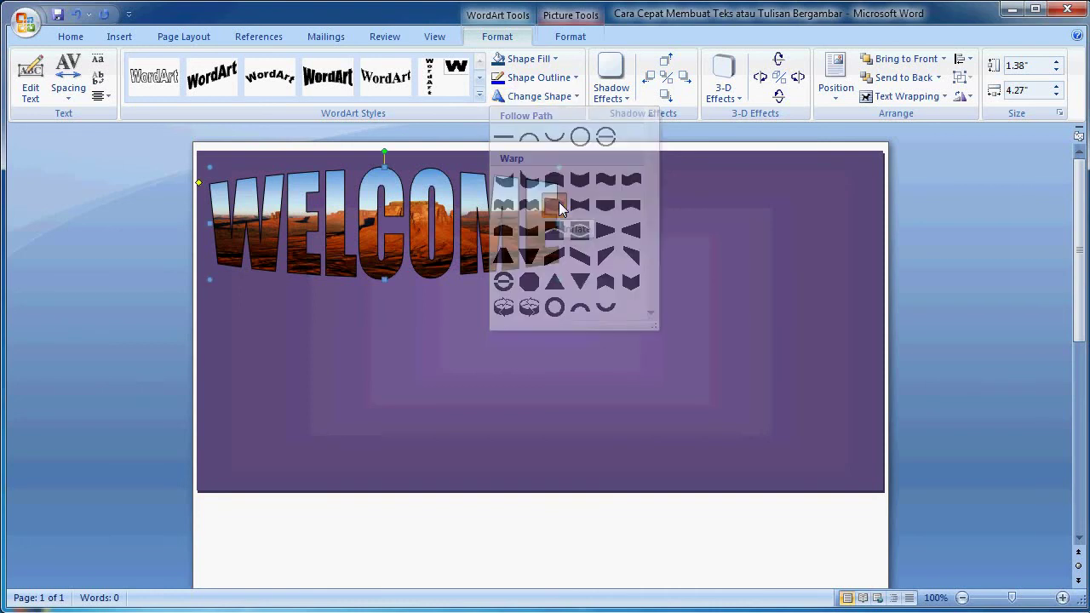
pyautogui.click(621, 100)
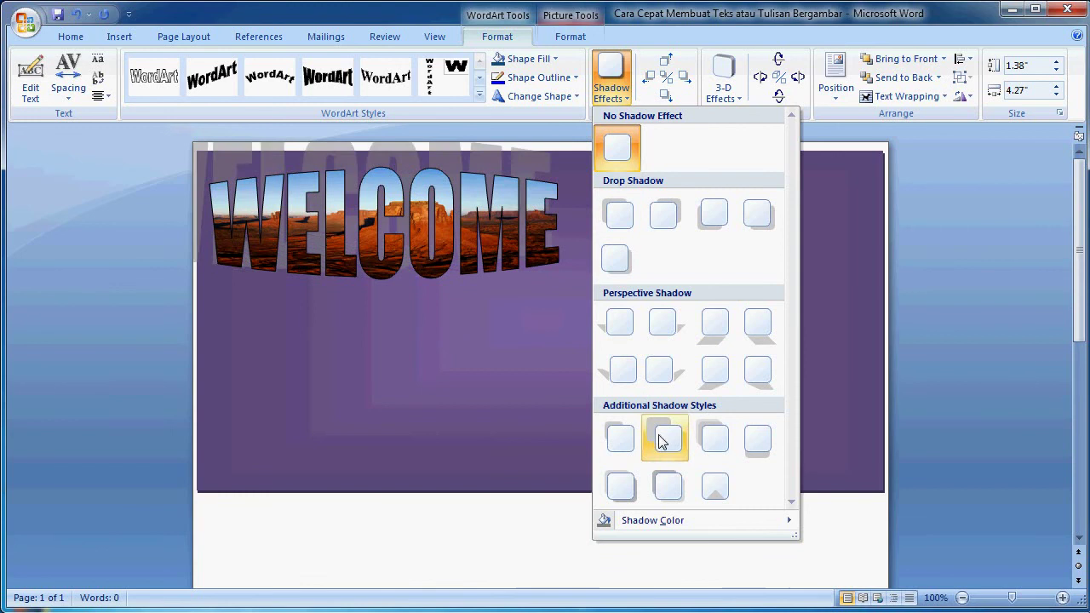
pyautogui.click(672, 486)
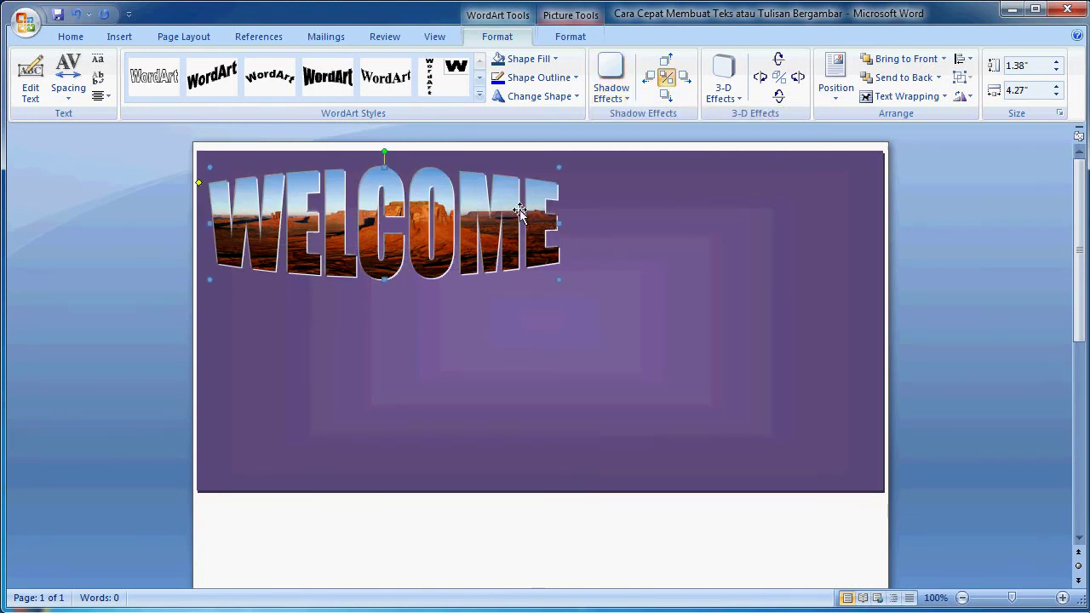
# Set the WELCOME WordArt's height to 1.85" and width to 5.43", then deselect it.
pyautogui.click(1036, 67)
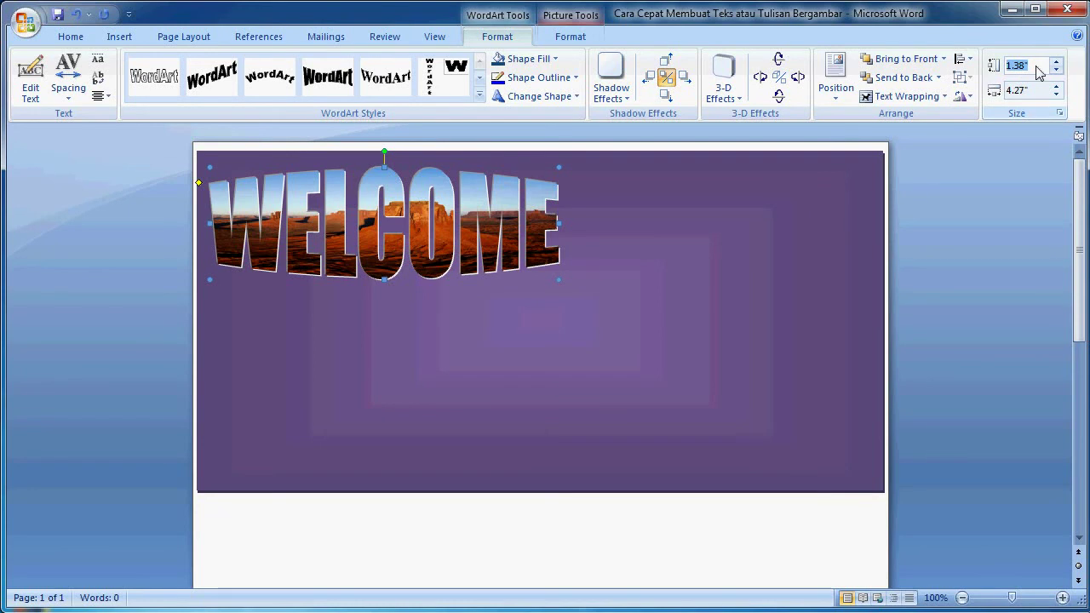
pyautogui.write('4')
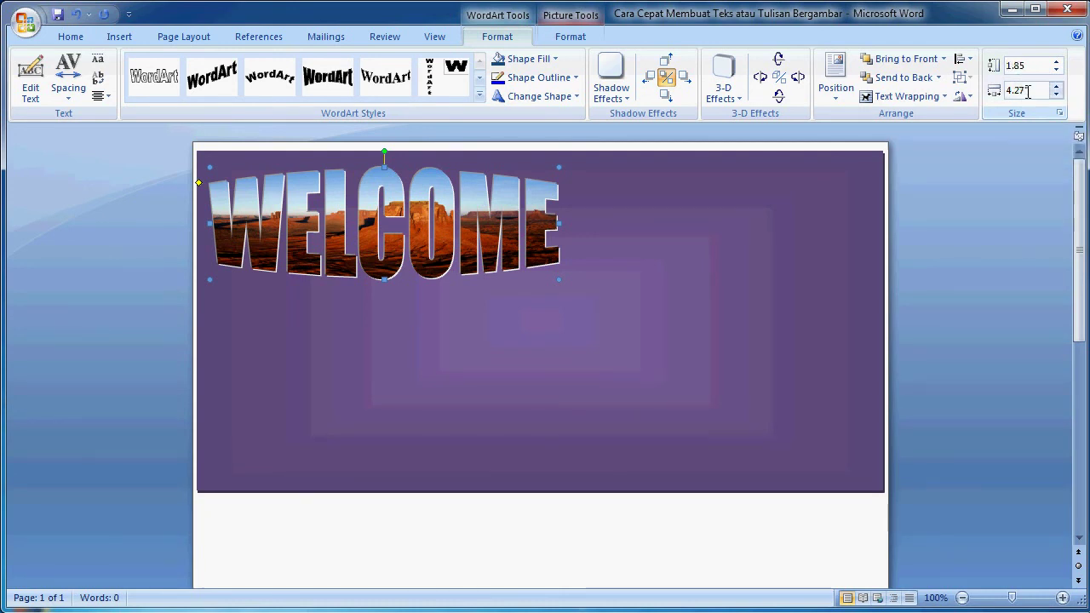
pyautogui.click(1034, 90)
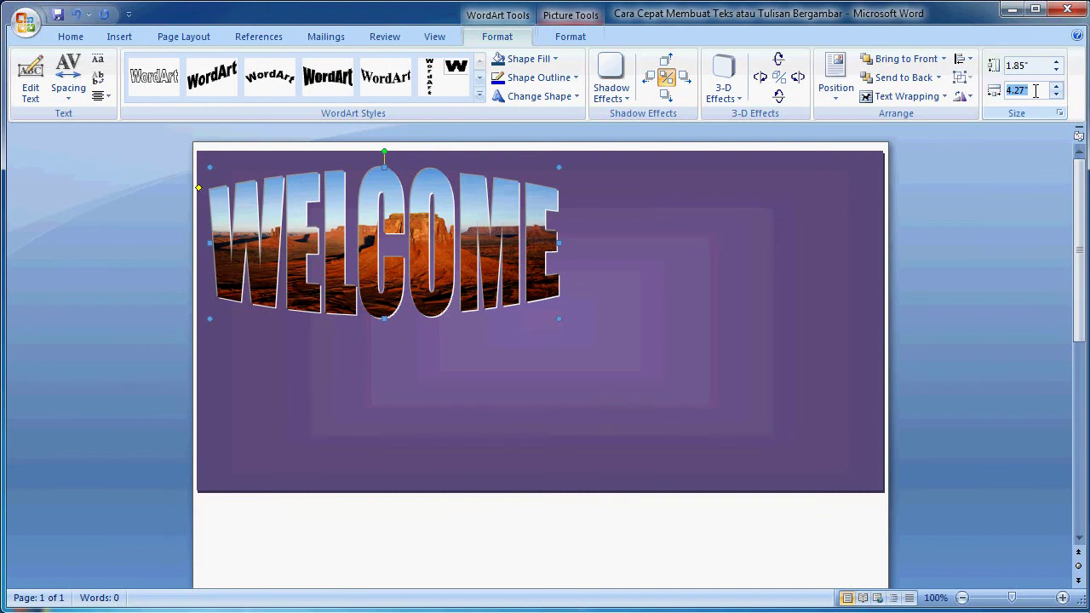
pyautogui.write('5.43')
pyautogui.press('Return')
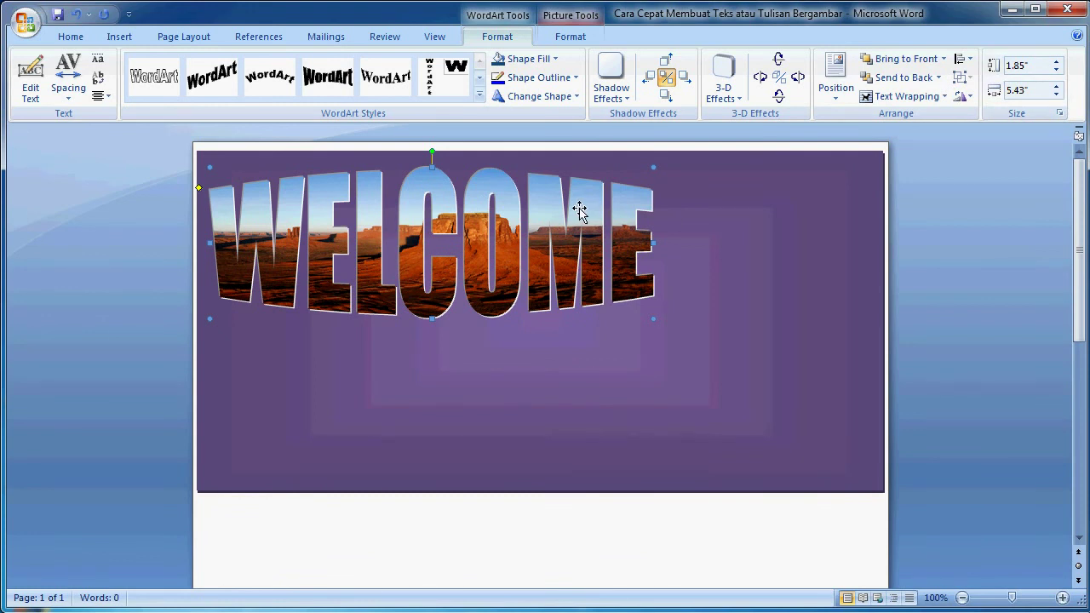
pyautogui.click(143, 324)
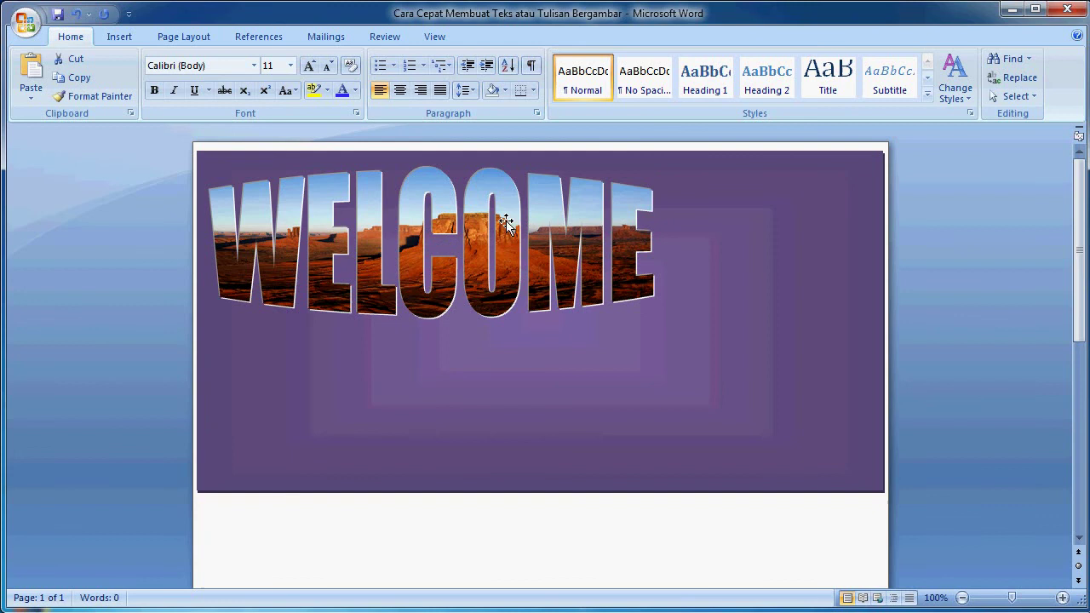
# Select the banner and WELCOME together and apply Align Center and Align Middle.
pyautogui.click(696, 172)
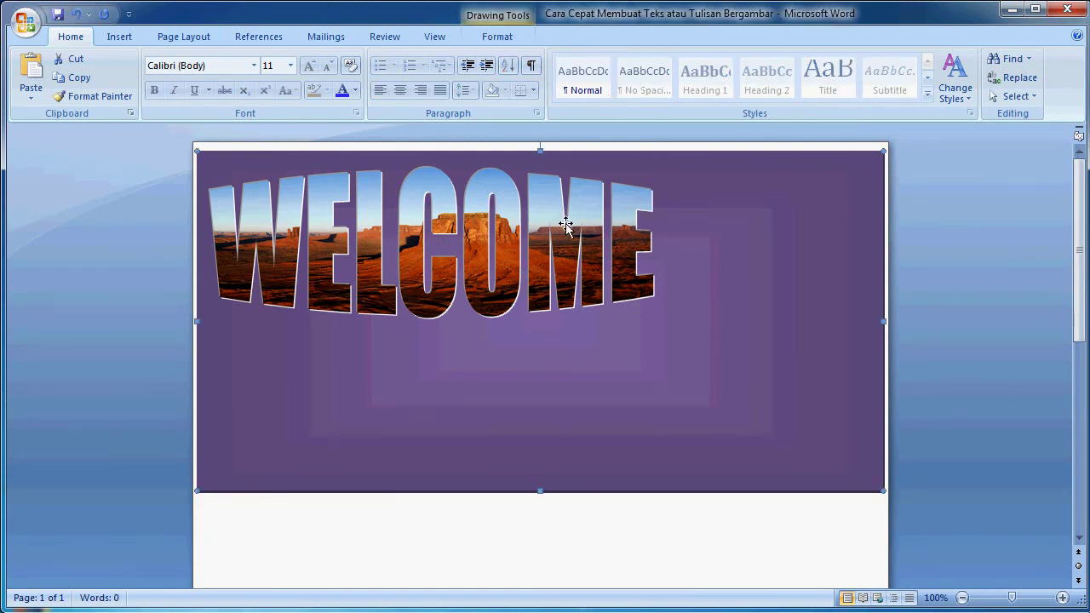
pyautogui.click(490, 183)
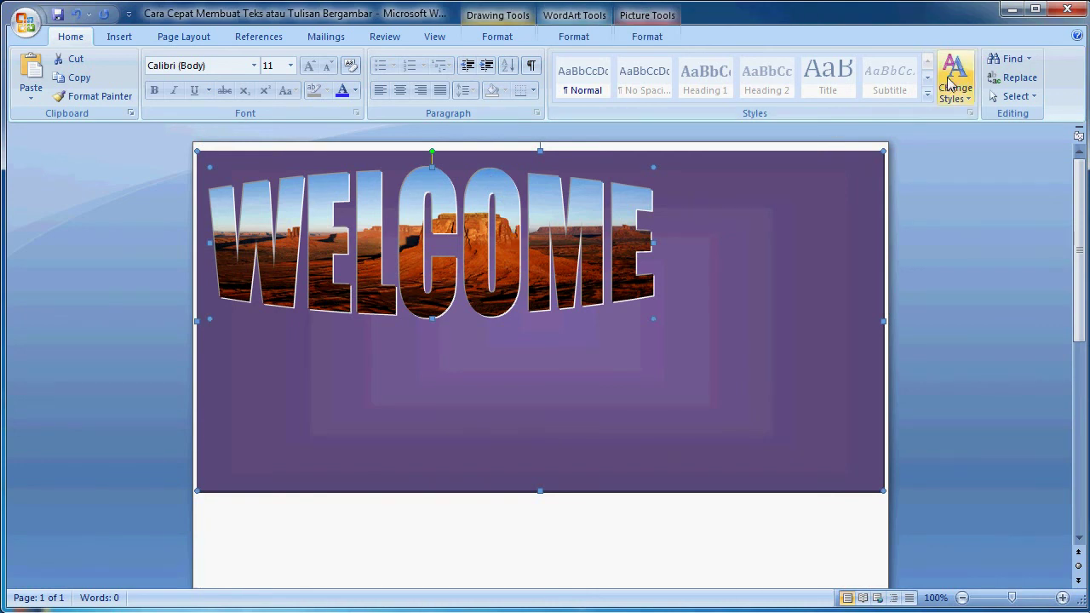
pyautogui.click(647, 36)
pyautogui.click(575, 37)
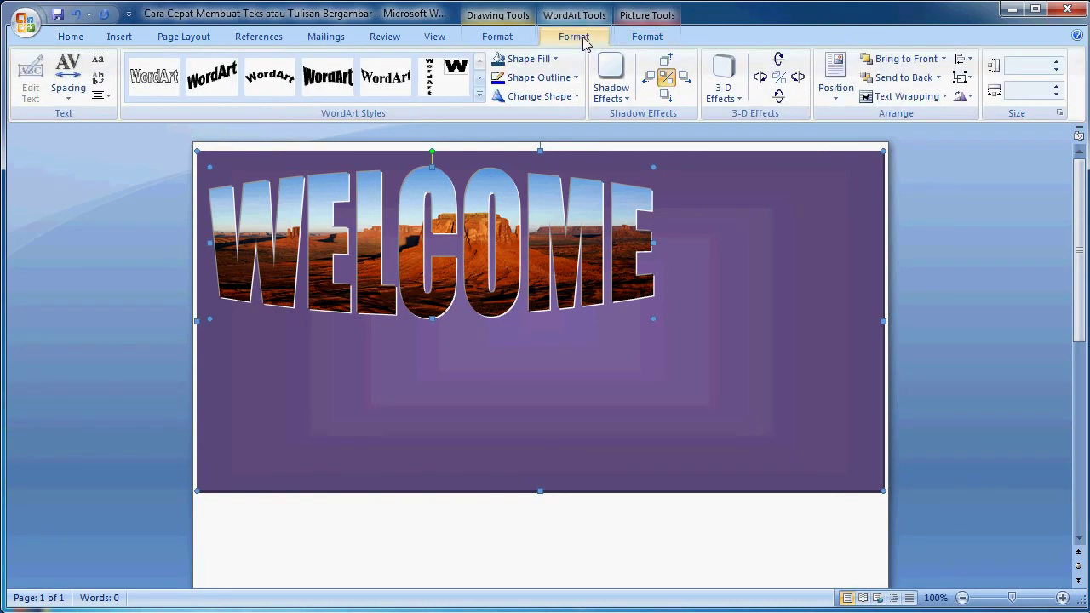
pyautogui.click(971, 59)
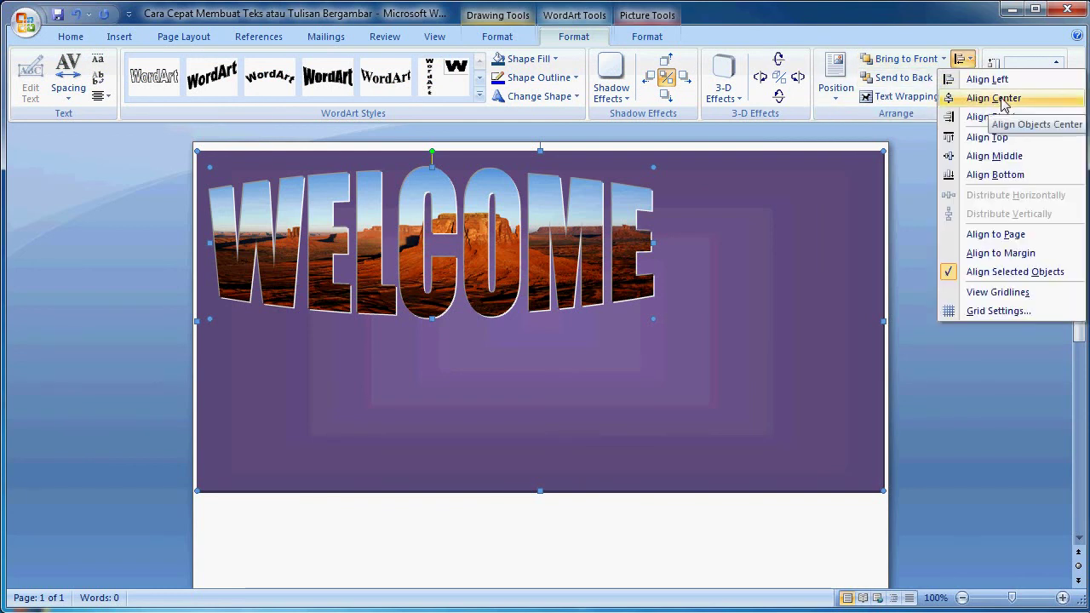
pyautogui.click(1003, 100)
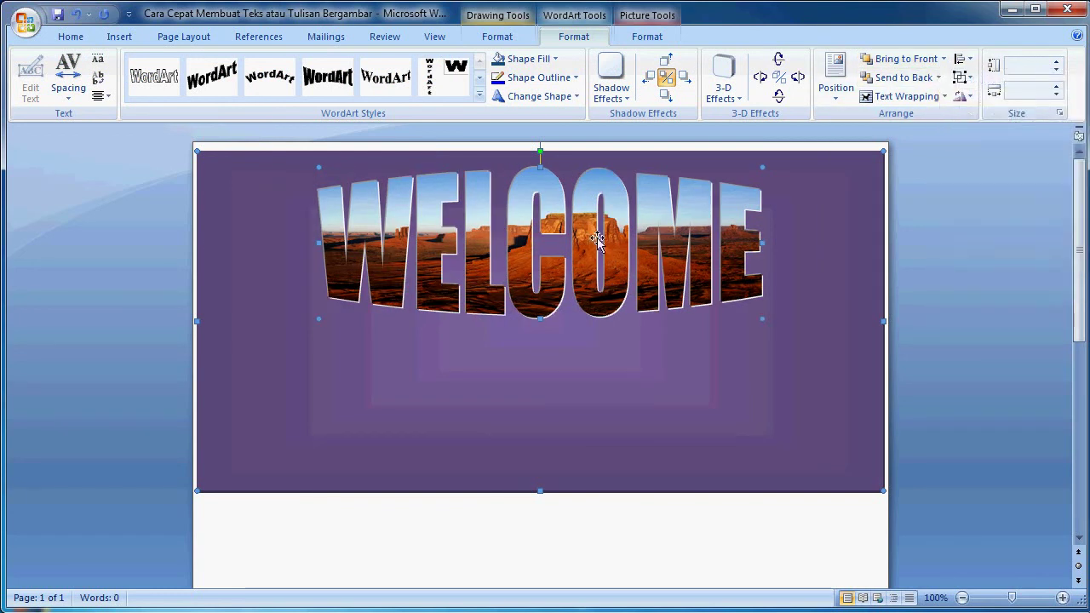
pyautogui.click(971, 64)
pyautogui.click(992, 156)
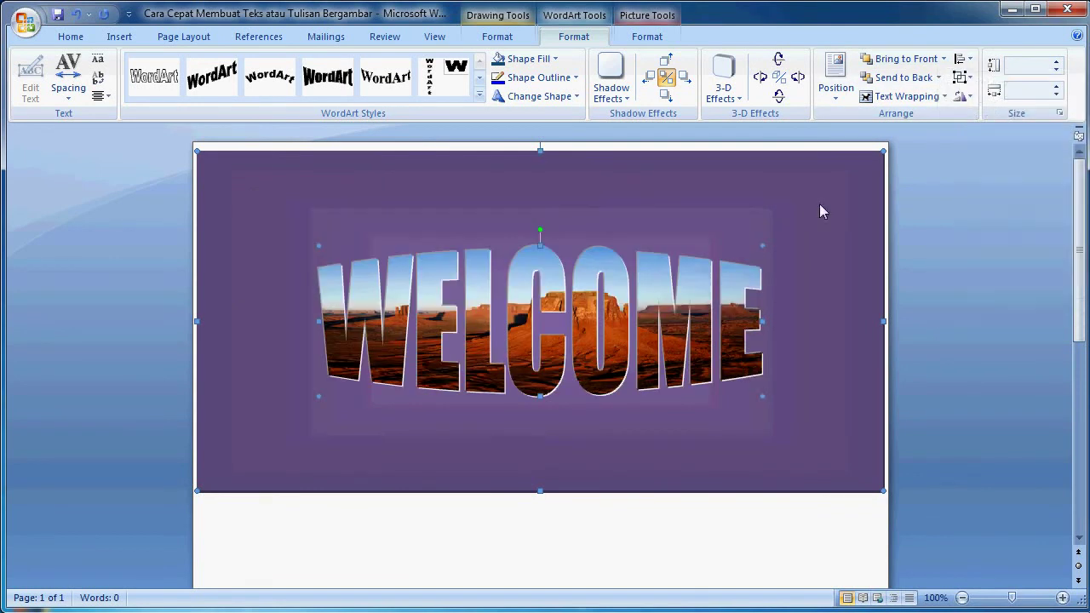
pyautogui.click(425, 548)
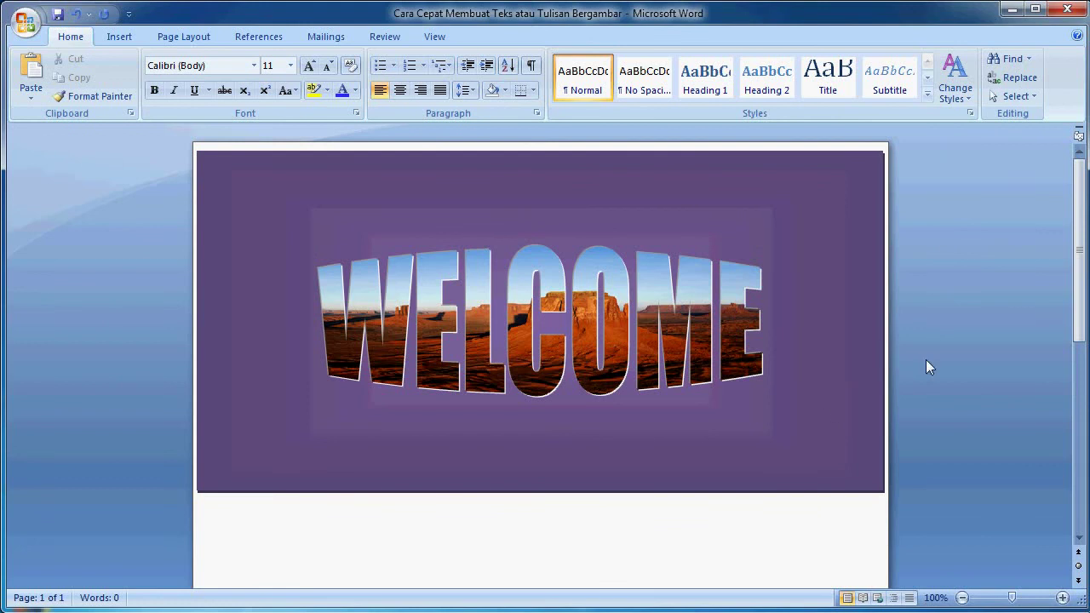